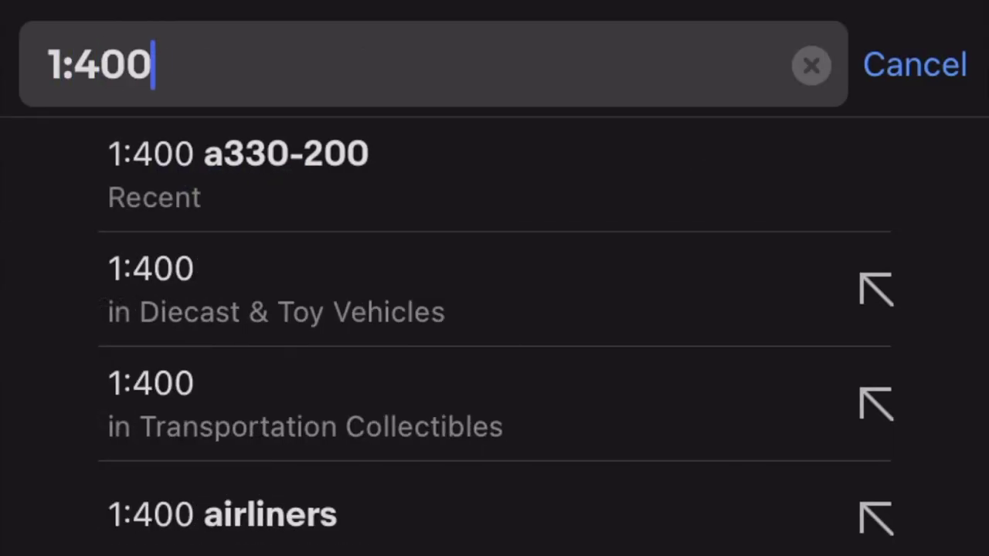
# - Search eBay for '1:400 a320' and scroll through the model listings
pyautogui.write('0')
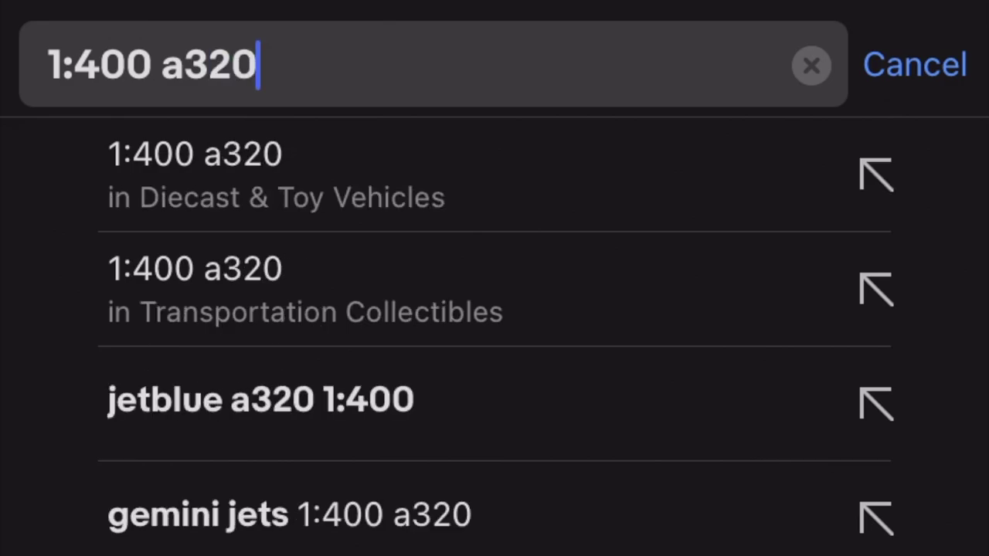
pyautogui.press('Return')
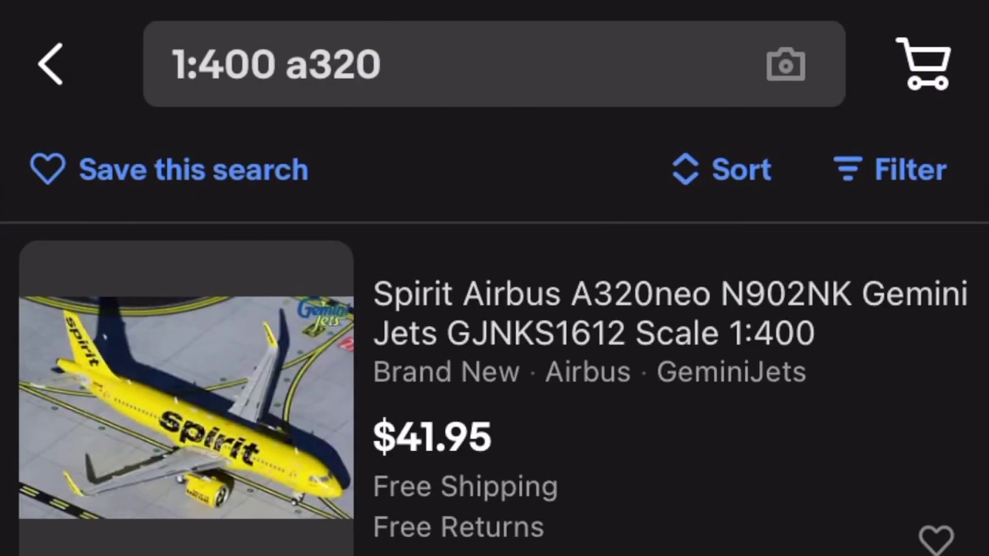
pyautogui.scroll(-10, 494, 345)
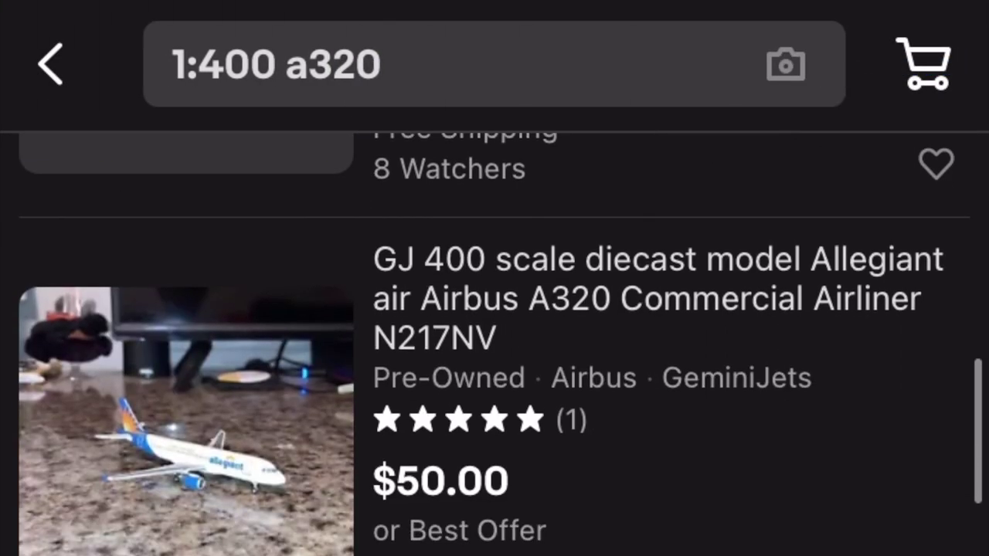
pyautogui.scroll(-10, 495, 345)
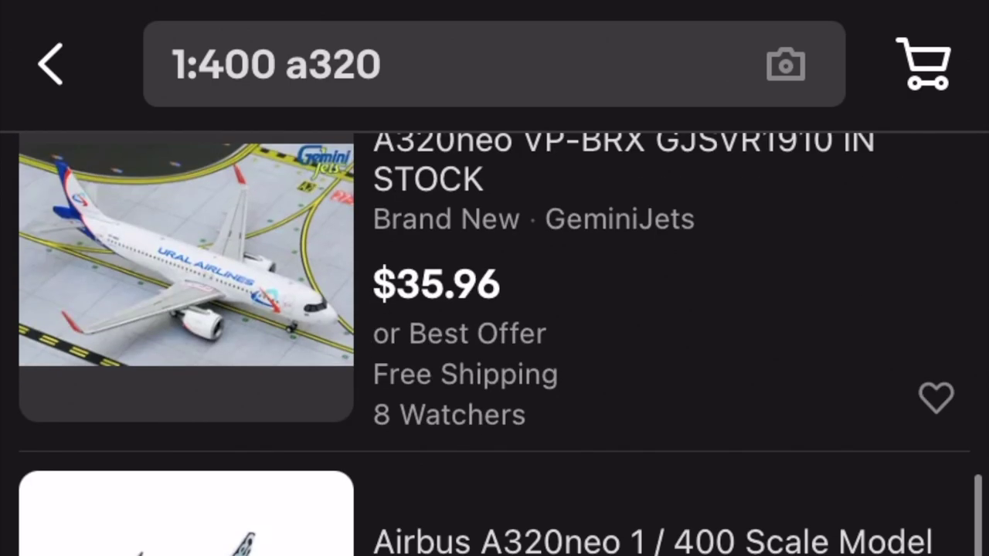
pyautogui.scroll(-10, 495, 345)
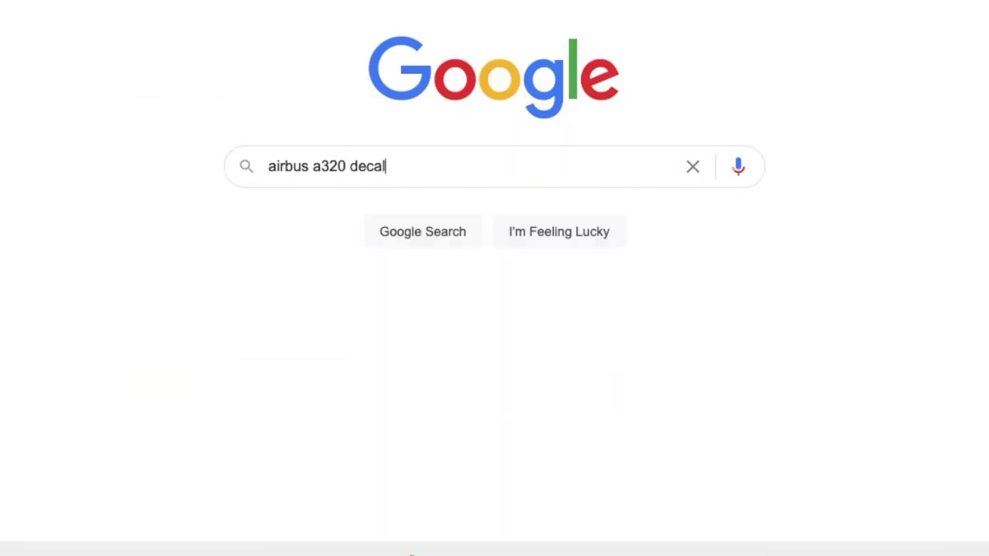
# - Search Google for 'airbus a320 decal' and preview the Saudi Arabian A320 decal sheet
pyautogui.press('Return')
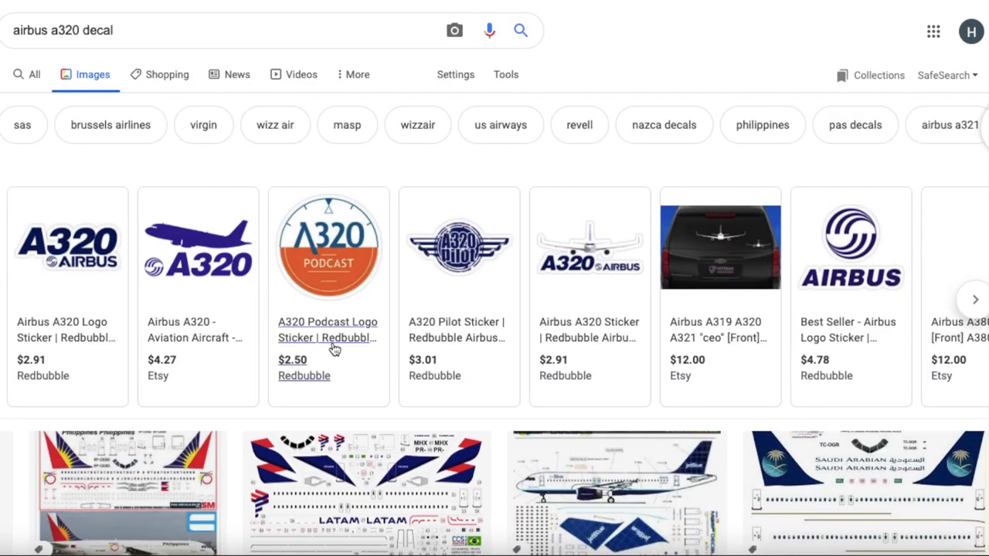
pyautogui.scroll(-4, 333, 347)
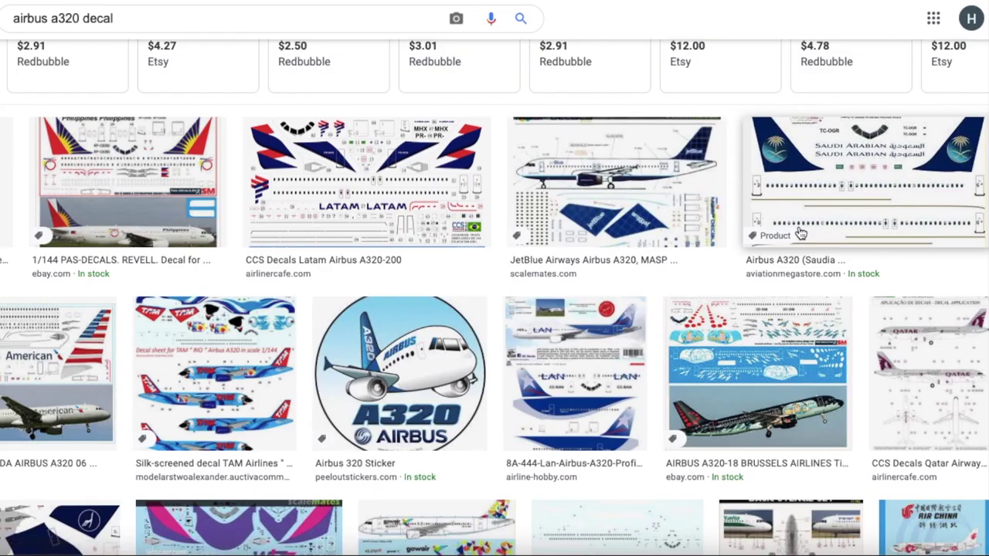
pyautogui.click(801, 234)
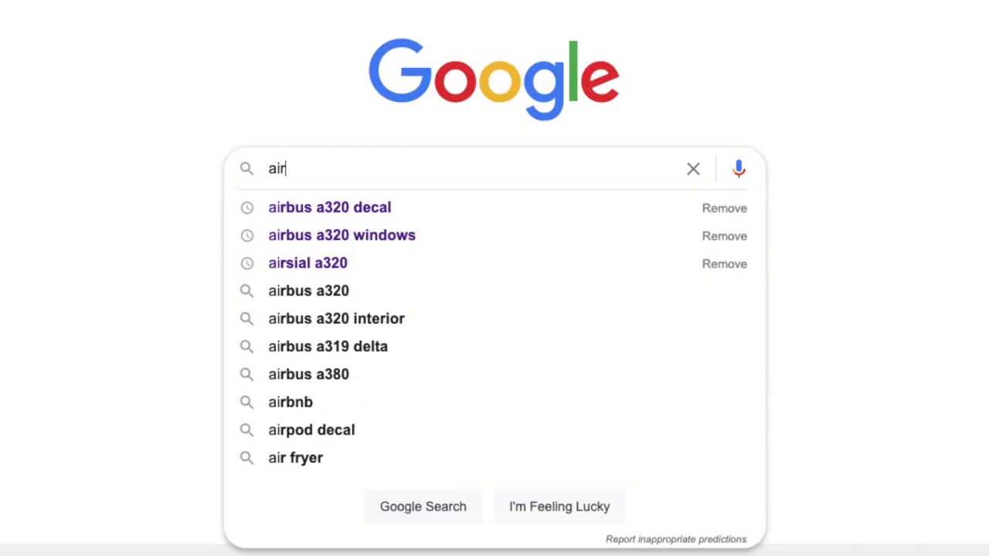
# - Search image results for 'airsial logo' and preview the AirSial Limited logo
pyautogui.press('Return')
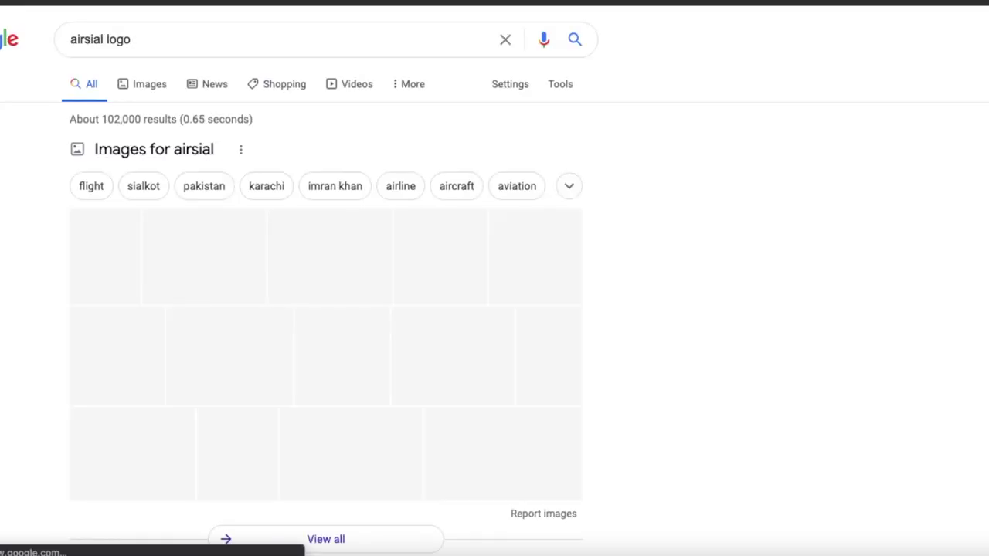
pyautogui.click(143, 82)
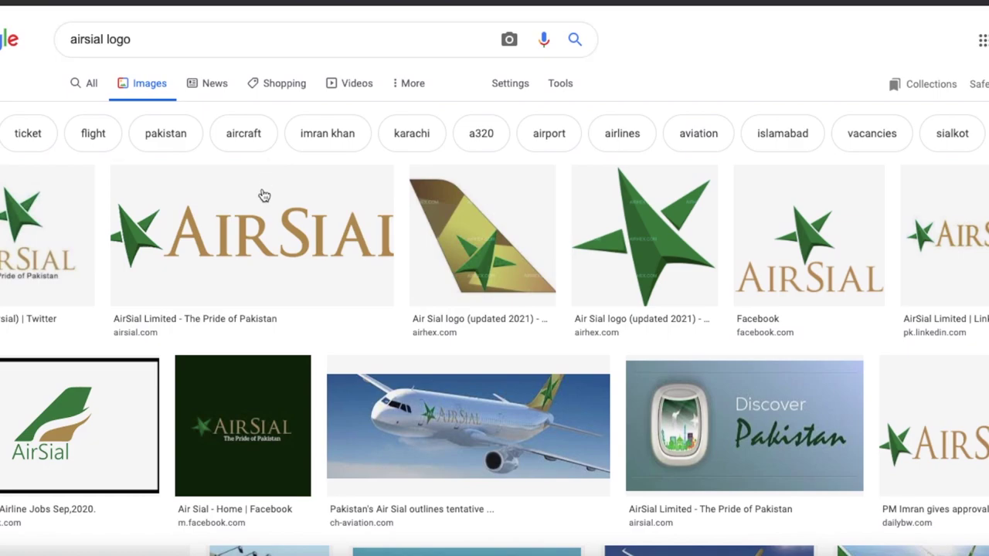
pyautogui.click(262, 252)
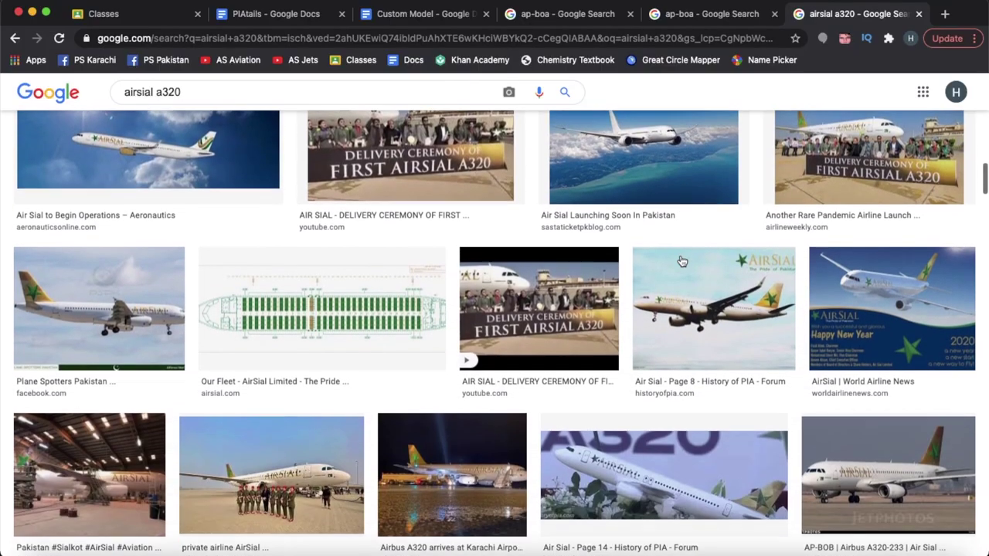
# - Scroll the image results and open the Airbus A320-233 AirSial photo of AP-BOB
pyautogui.scroll(-3, 682, 261)
pyautogui.scroll(-10, 682, 261)
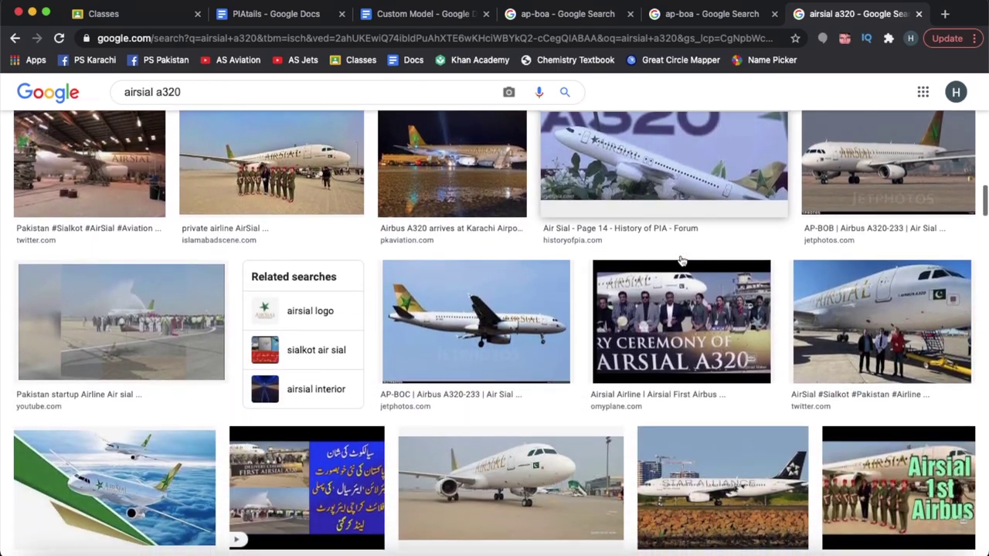
pyautogui.scroll(-8, 682, 261)
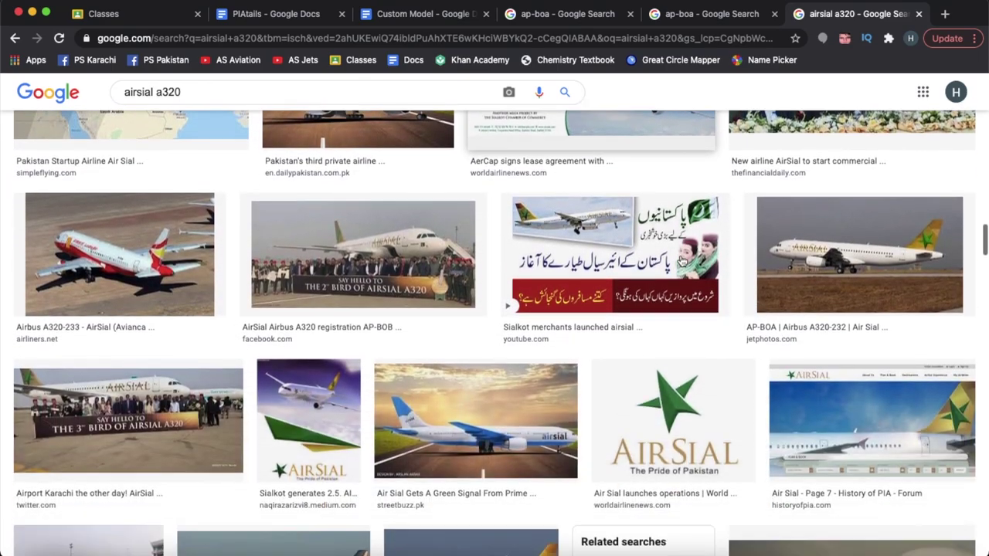
pyautogui.scroll(-4, 682, 261)
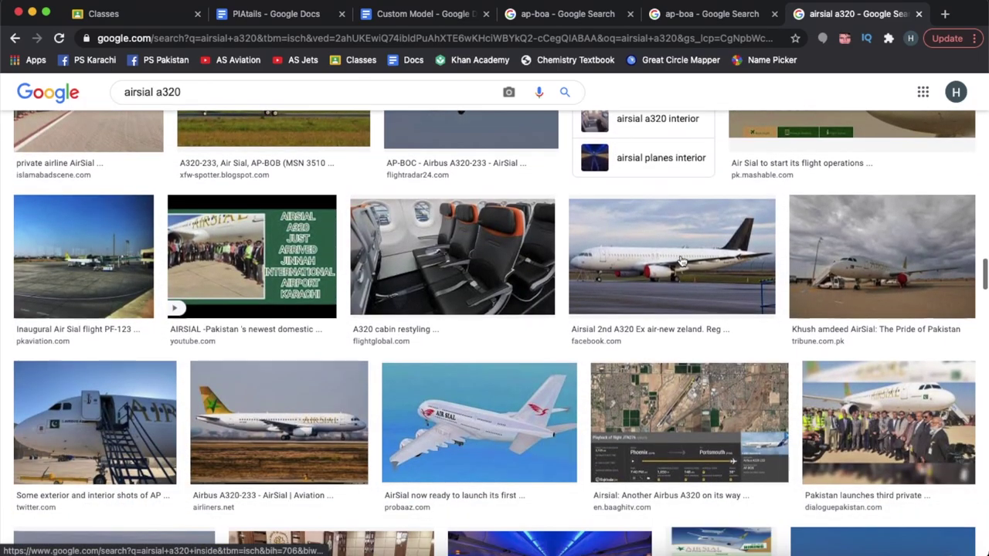
pyautogui.click(290, 404)
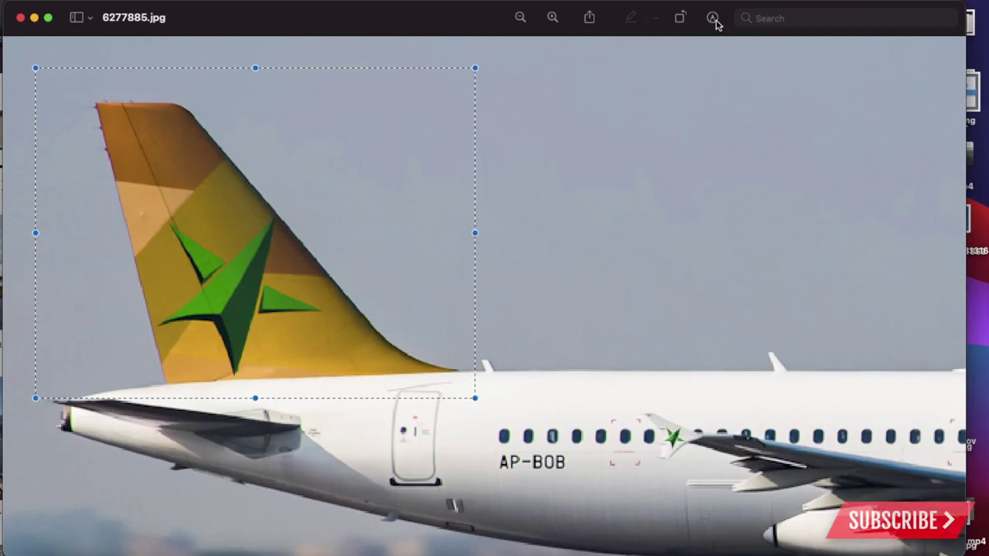
# - Crop the photo to the tail fin and lasso-erase the sky along its top edge
pyautogui.click(712, 17)
pyautogui.click(431, 45)
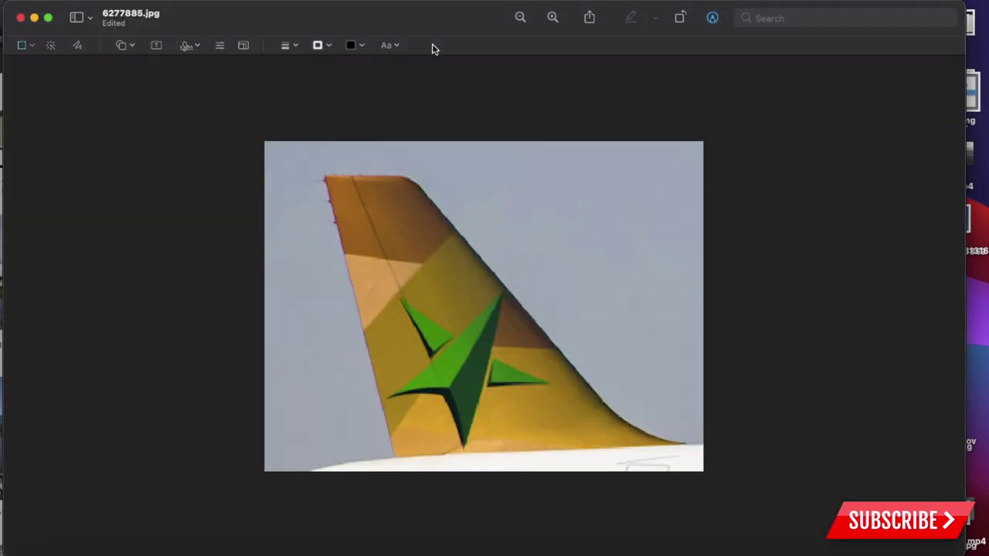
pyautogui.click(25, 45)
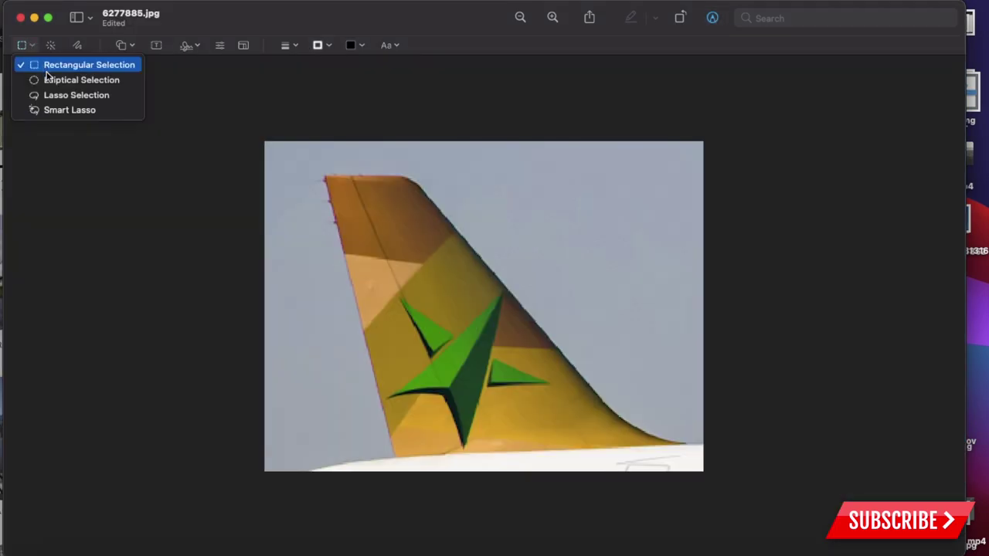
pyautogui.click(62, 95)
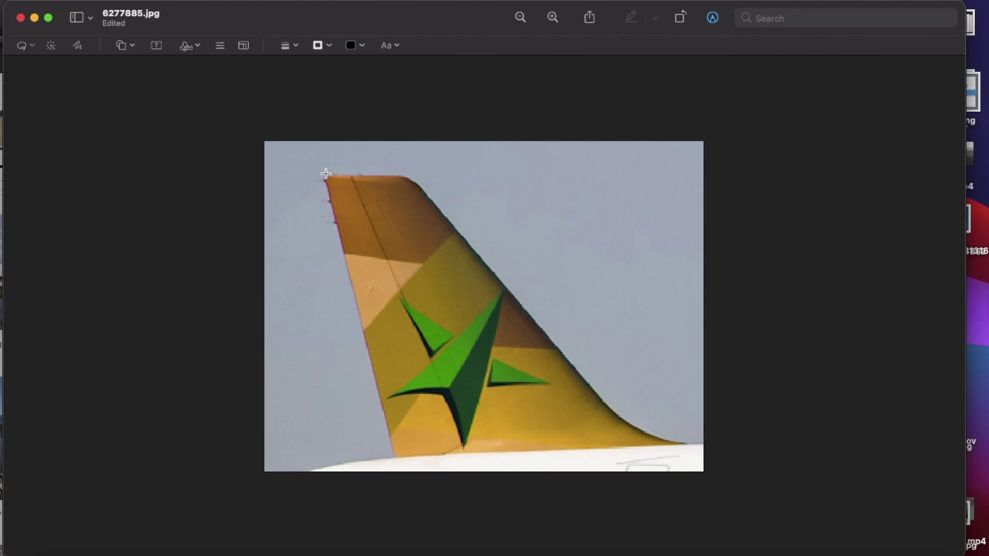
pyautogui.moveTo(329, 174)
pyautogui.mouseDown()
pyautogui.moveTo(399, 174)
pyautogui.moveTo(335, 116)
pyautogui.moveTo(212, 179)
pyautogui.moveTo(227, 318)
pyautogui.moveTo(395, 141)
pyautogui.mouseUp()
pyautogui.press('Delete')
# - Erase the grey sky strips along the fin's left and right edges
pyautogui.press('Delete')
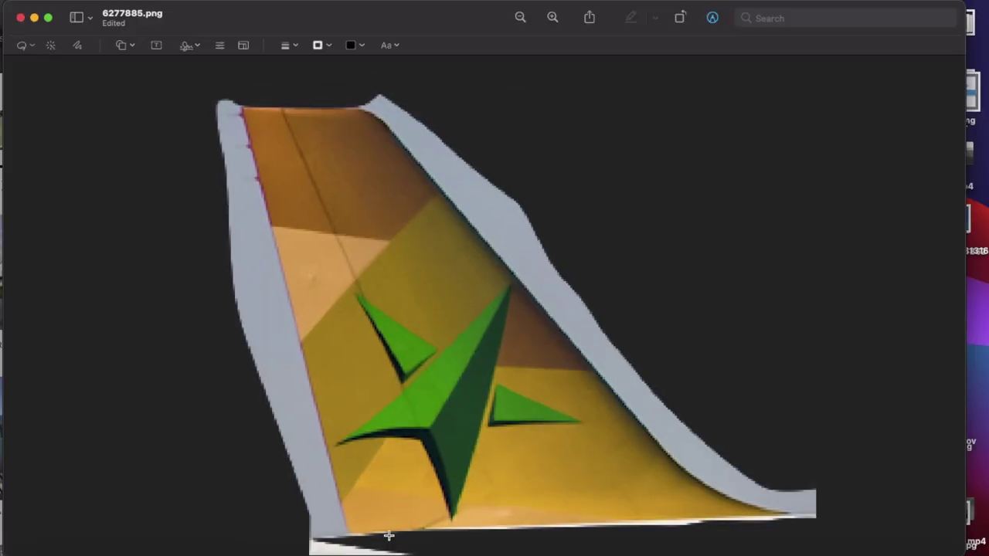
pyautogui.press('super+plus')
pyautogui.moveTo(242, 82)
pyautogui.mouseDown()
pyautogui.moveTo(290, 340)
pyautogui.moveTo(231, 494)
pyautogui.mouseUp()
pyautogui.press('Delete')
pyautogui.press('super+plus')
pyautogui.moveTo(260, 304); pyautogui.dragTo(309, 529)
pyautogui.press('Delete')
pyautogui.hscroll(3, 722, 504)
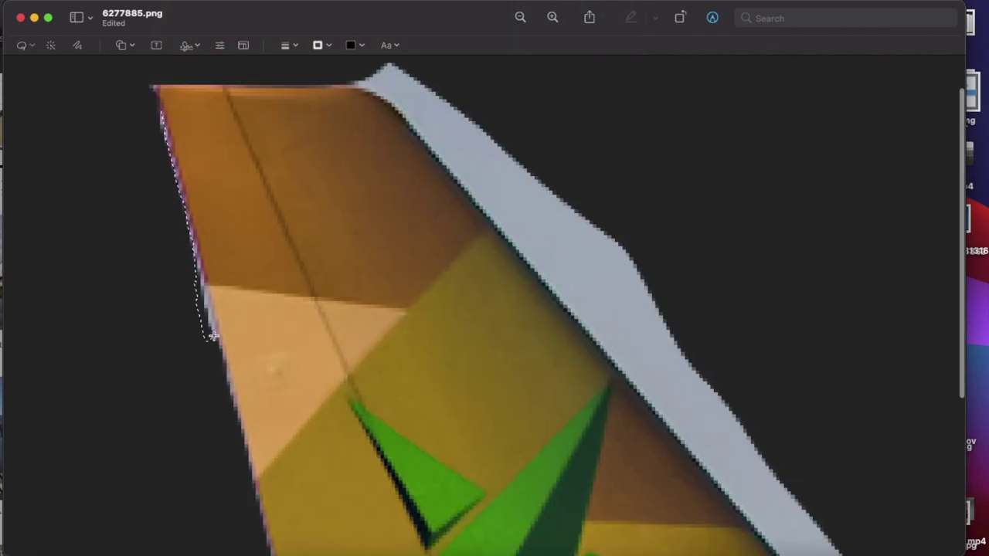
pyautogui.press('super+minus')
pyautogui.moveTo(441, 165)
pyautogui.mouseDown()
pyautogui.moveTo(559, 335)
pyautogui.moveTo(718, 510)
pyautogui.mouseUp()
pyautogui.press('Delete')
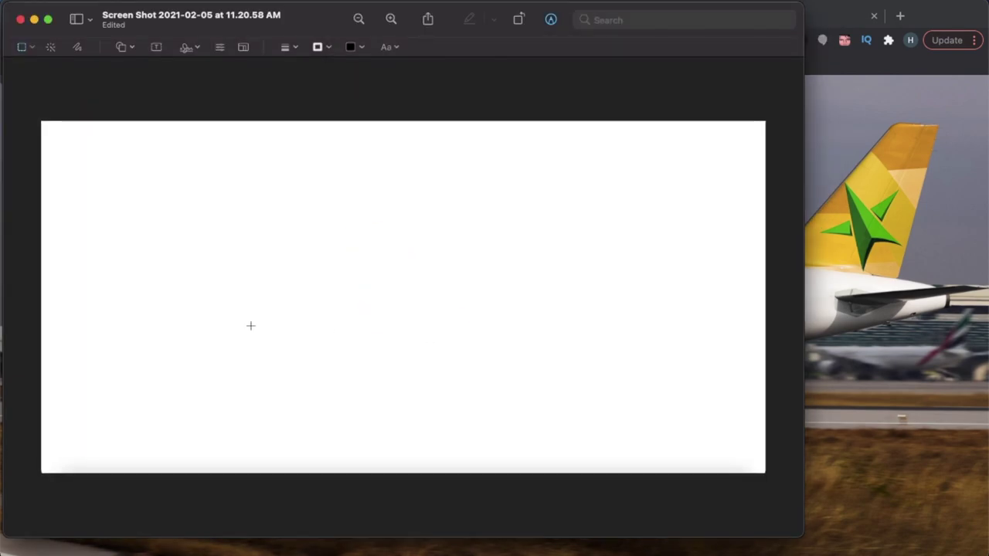
# - Paste the tail fin, enlarge it, and line up a mirrored duplicate beside it
pyautogui.press('cmd+v')
pyautogui.moveTo(382, 297); pyautogui.dragTo(542, 292)
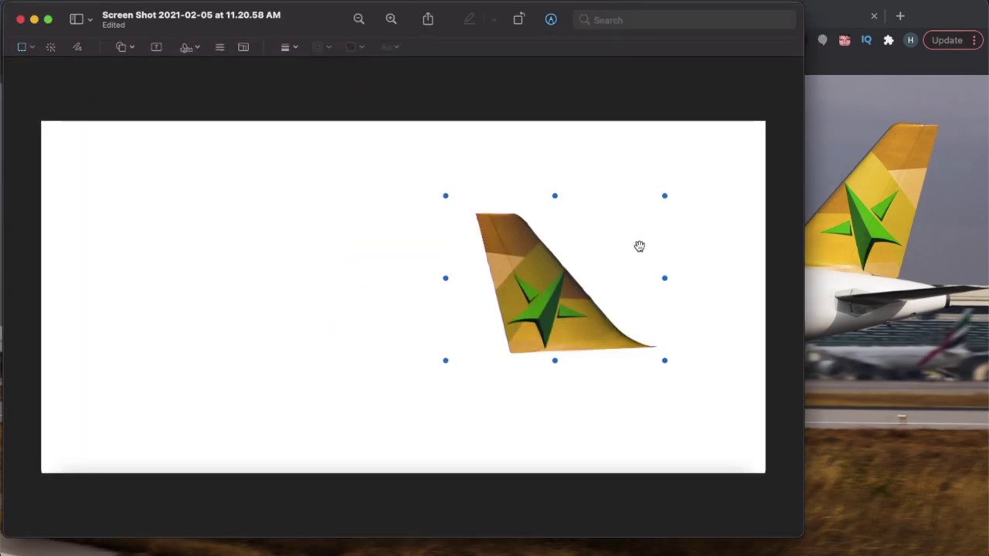
pyautogui.keyDown('alt'); pyautogui.moveTo(549, 309); pyautogui.dragTo(475, 304); pyautogui.keyUp('alt')
pyautogui.moveTo(596, 278); pyautogui.dragTo(501, 330)
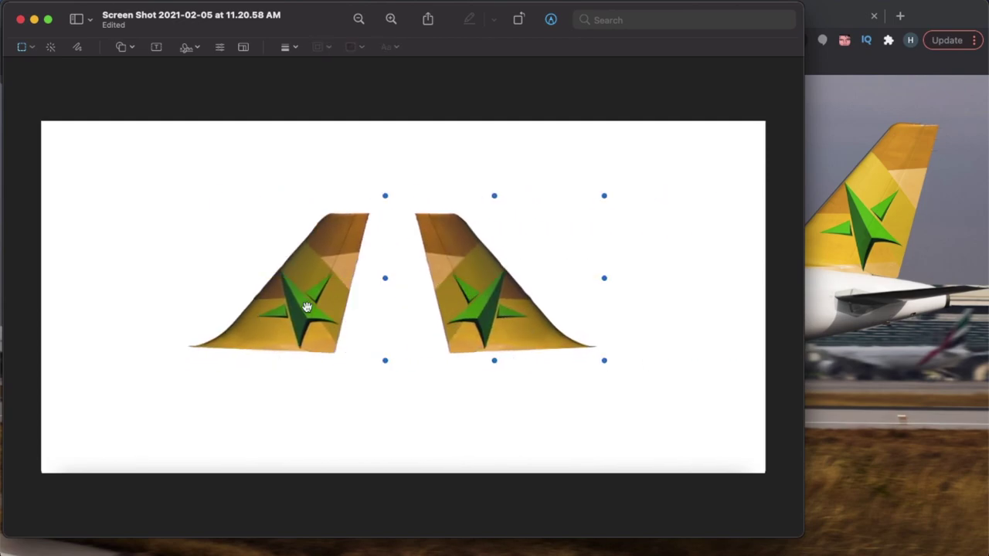
pyautogui.moveTo(307, 307)
pyautogui.mouseDown()
pyautogui.moveTo(397, 249)
pyautogui.moveTo(311, 308)
pyautogui.mouseUp()
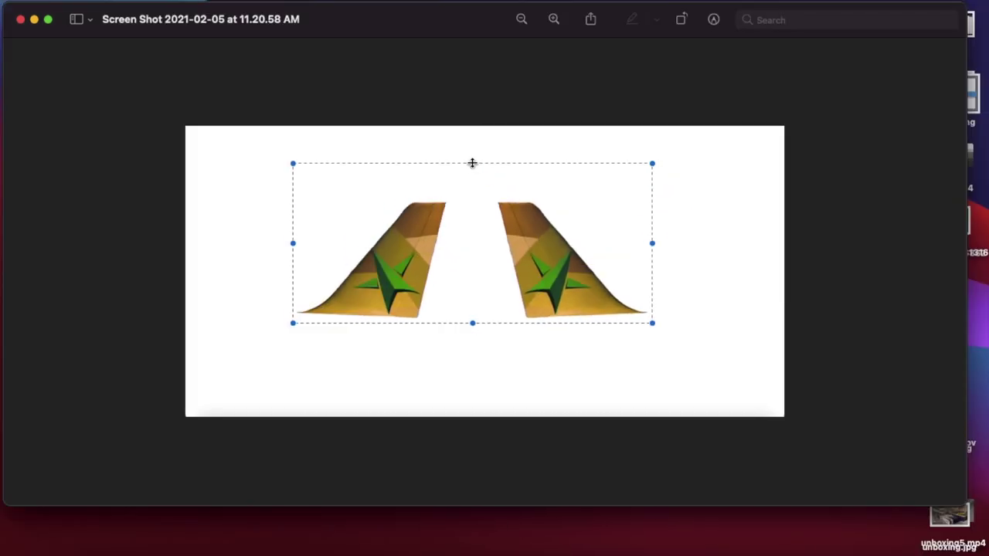
# - Crop the image tightly around the two tail fins
pyautogui.moveTo(472, 163); pyautogui.dragTo(473, 197)
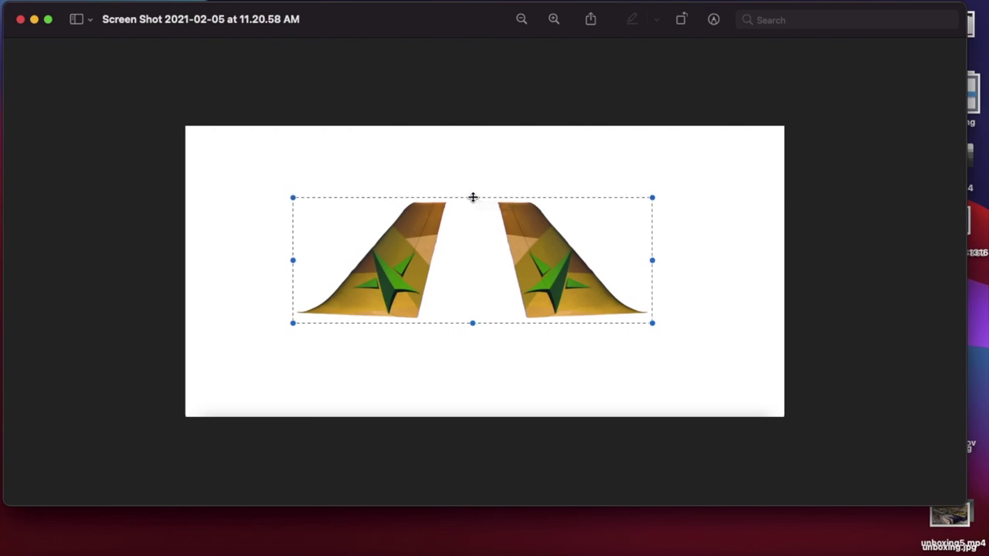
pyautogui.click(713, 19)
pyautogui.click(426, 47)
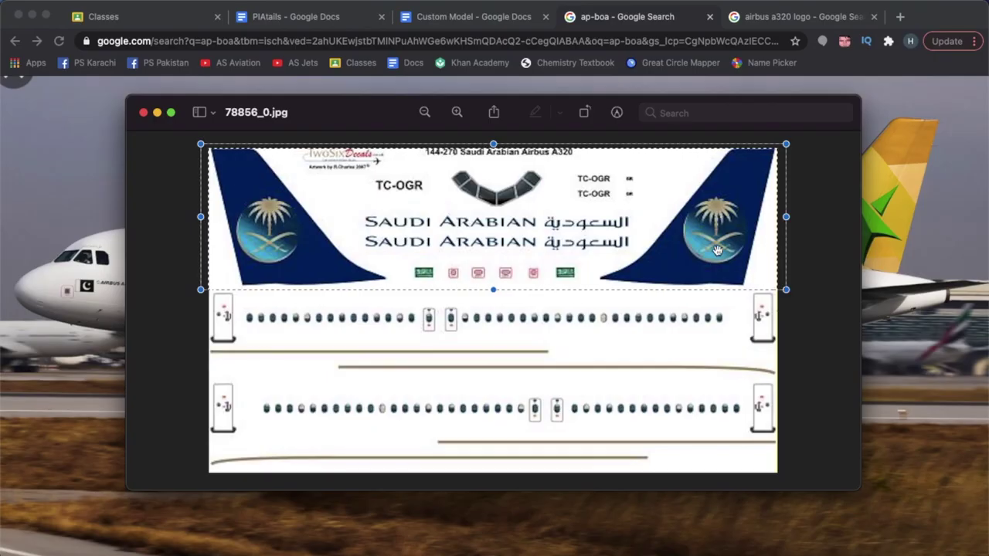
# - Convert the decal sheet to PNG and delete the middle stripe band and lower stripe line
pyautogui.press('super+k')
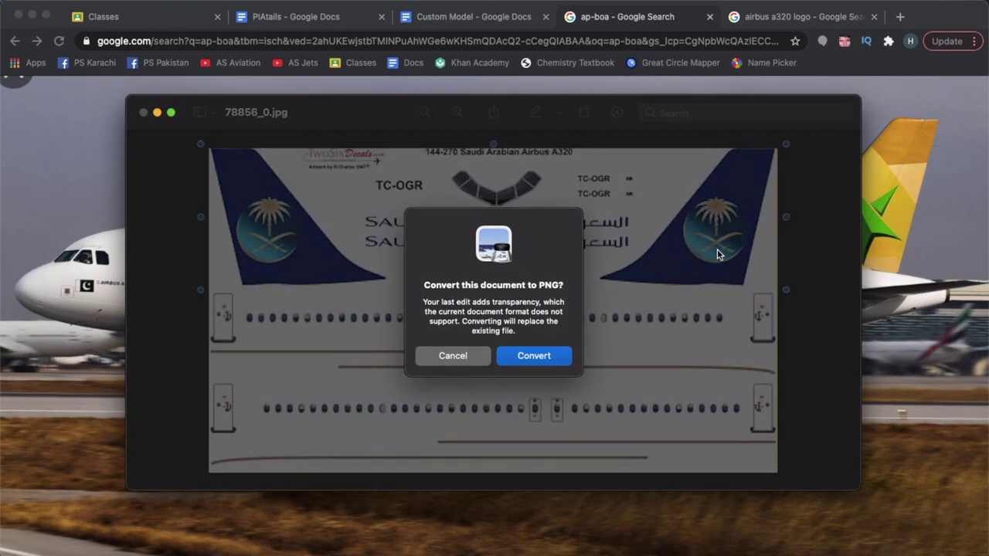
pyautogui.click(549, 358)
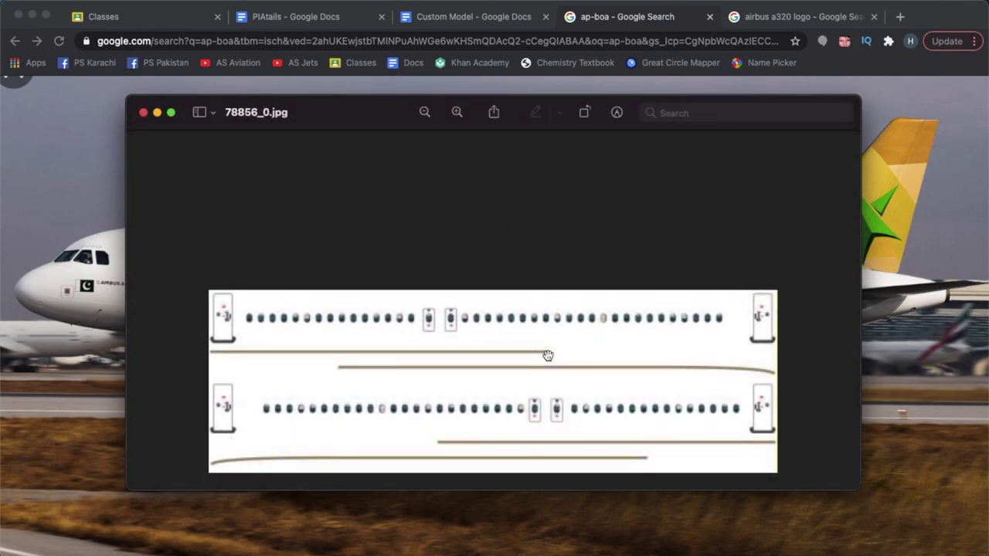
pyautogui.moveTo(166, 286); pyautogui.dragTo(829, 321)
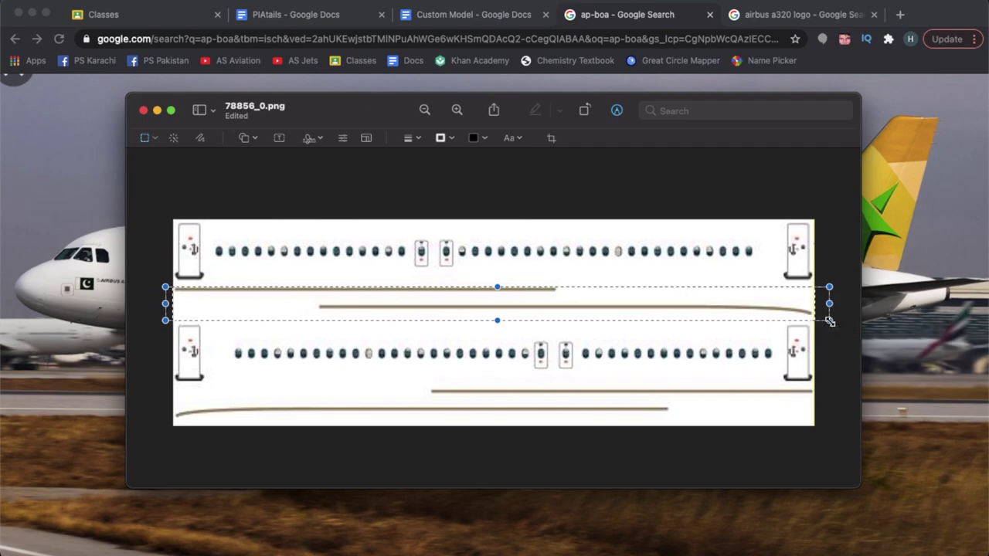
pyautogui.press('Delete')
pyautogui.moveTo(164, 384); pyautogui.dragTo(865, 458)
pyautogui.press('Delete')
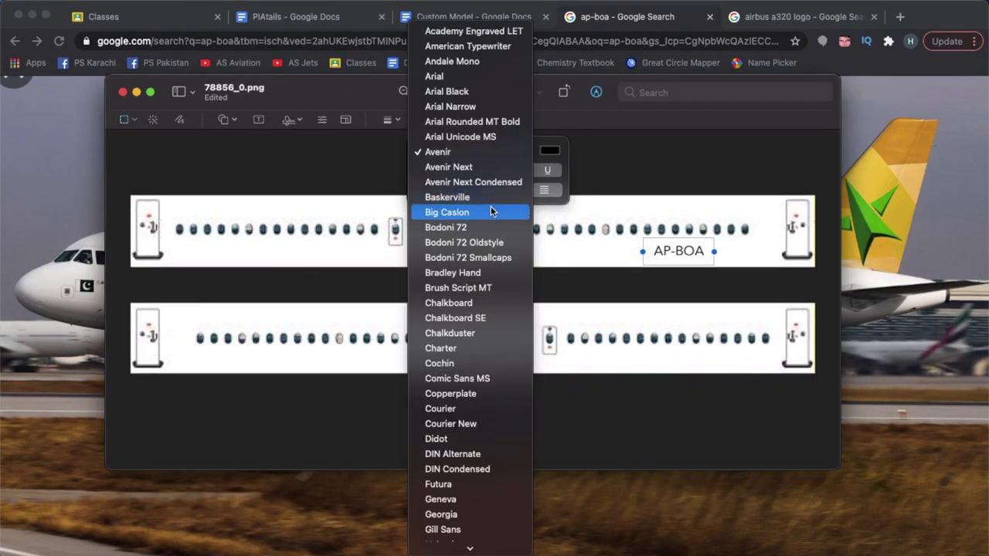
pyautogui.click(463, 359)
# - Try Geneva, Helvetica, Lucida Grande and Luminari on the AP-BOA label, settling on a plain font
pyautogui.click(510, 160)
pyautogui.click(479, 309)
pyautogui.click(479, 157)
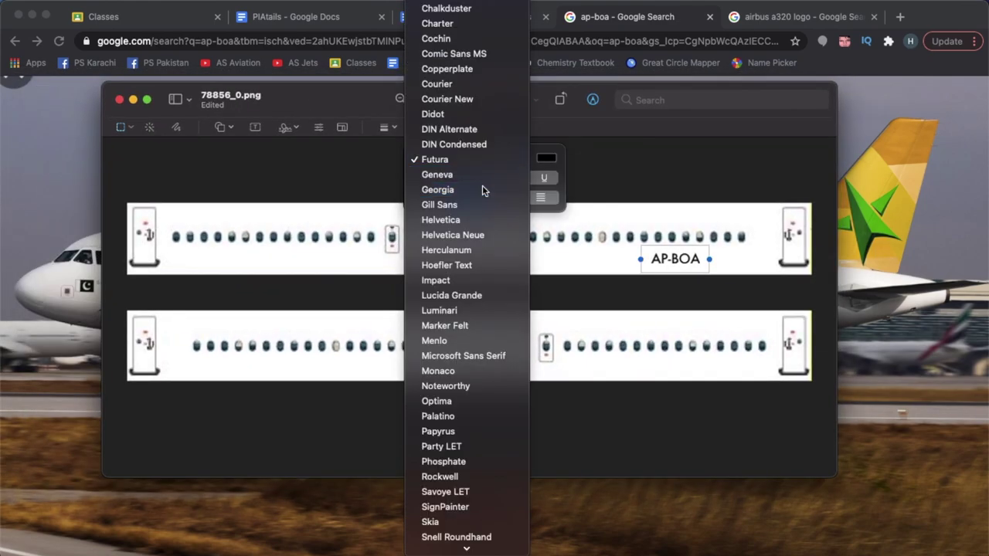
pyautogui.click(482, 177)
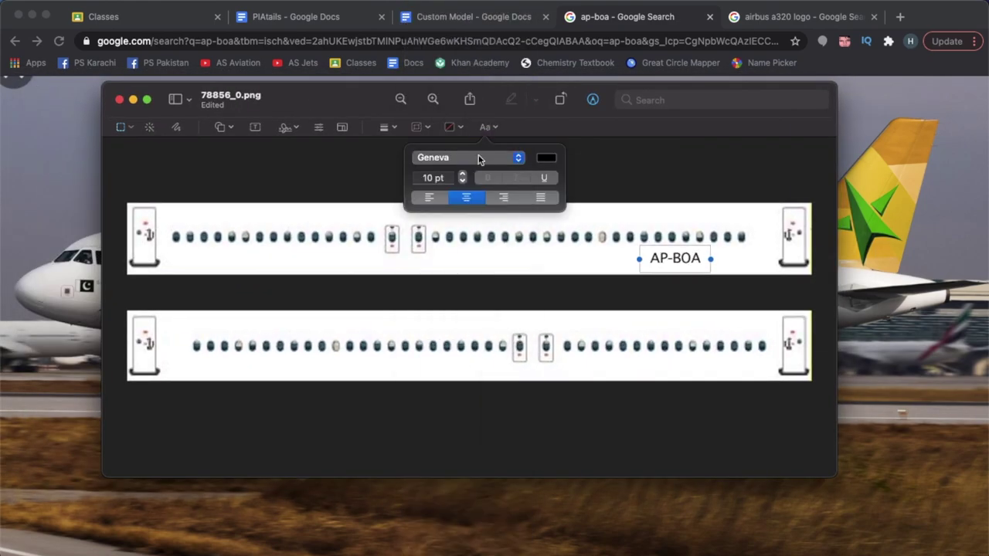
pyautogui.click(479, 157)
pyautogui.click(479, 203)
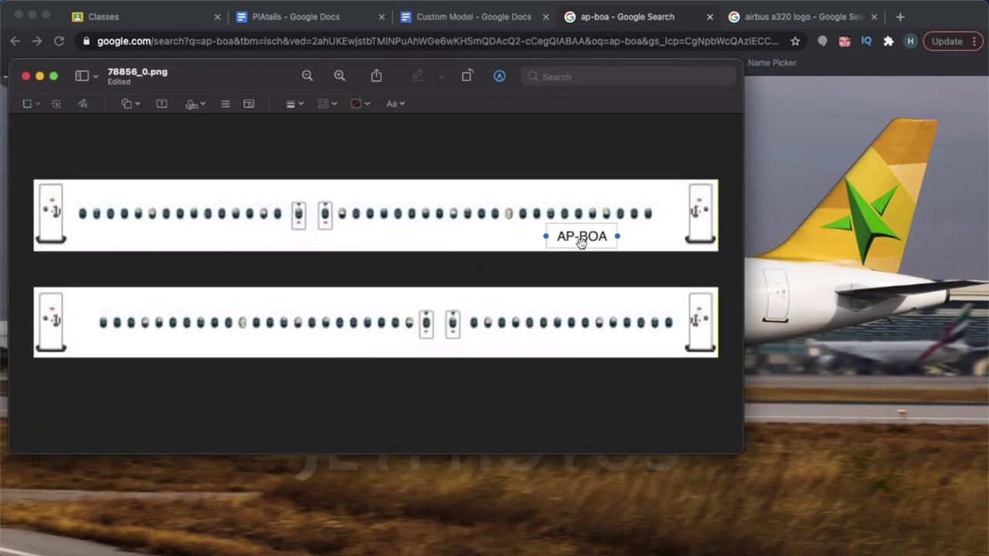
pyautogui.click(391, 103)
pyautogui.click(371, 135)
pyautogui.click(363, 190)
pyautogui.click(402, 136)
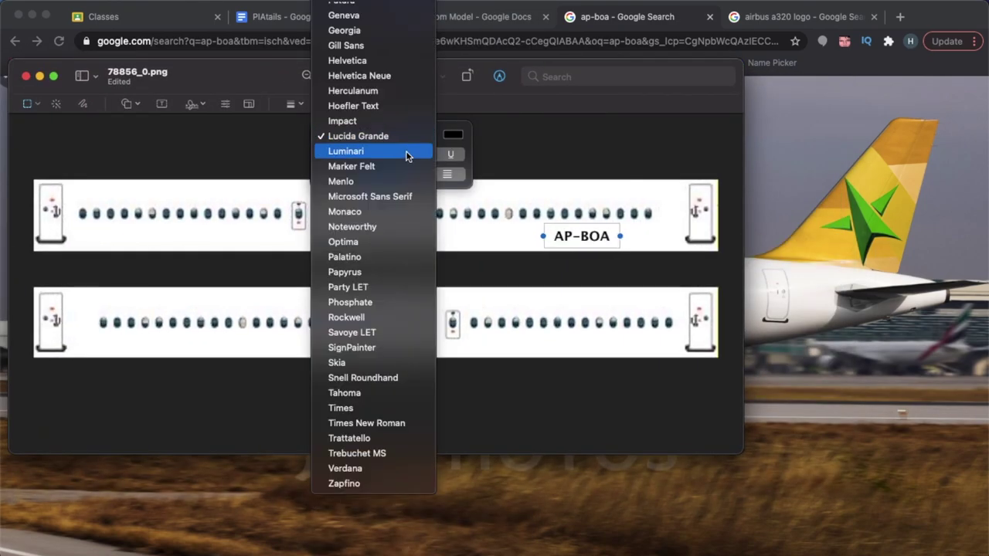
pyautogui.click(407, 156)
pyautogui.click(401, 134)
pyautogui.click(371, 164)
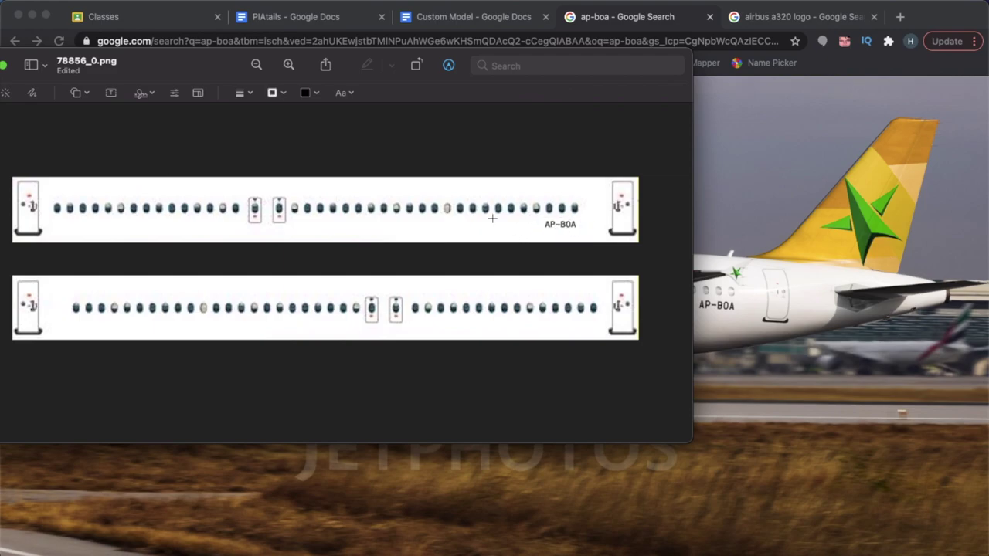
pyautogui.click(97, 1)
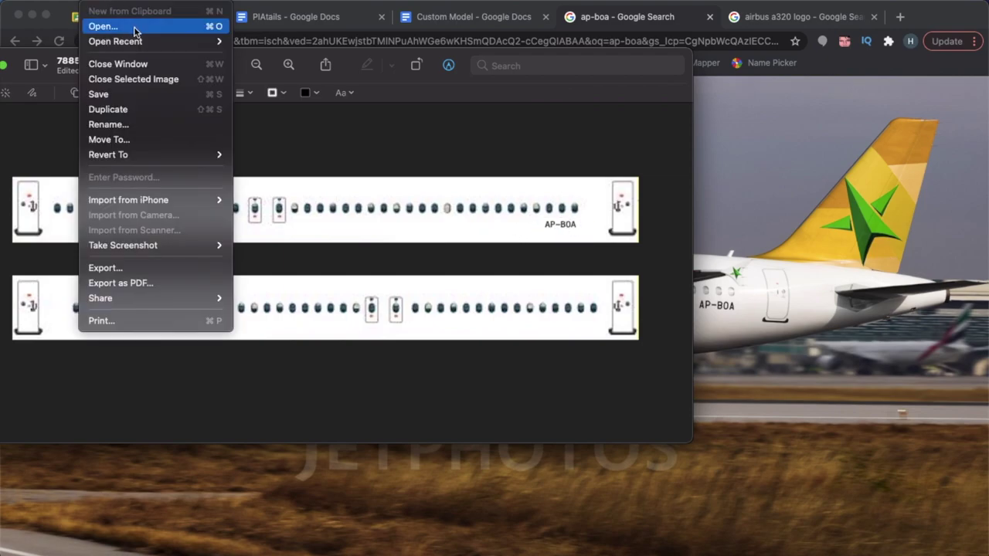
# - Duplicate the strip image and change the copy's registration label to AP-BOB
pyautogui.click(134, 112)
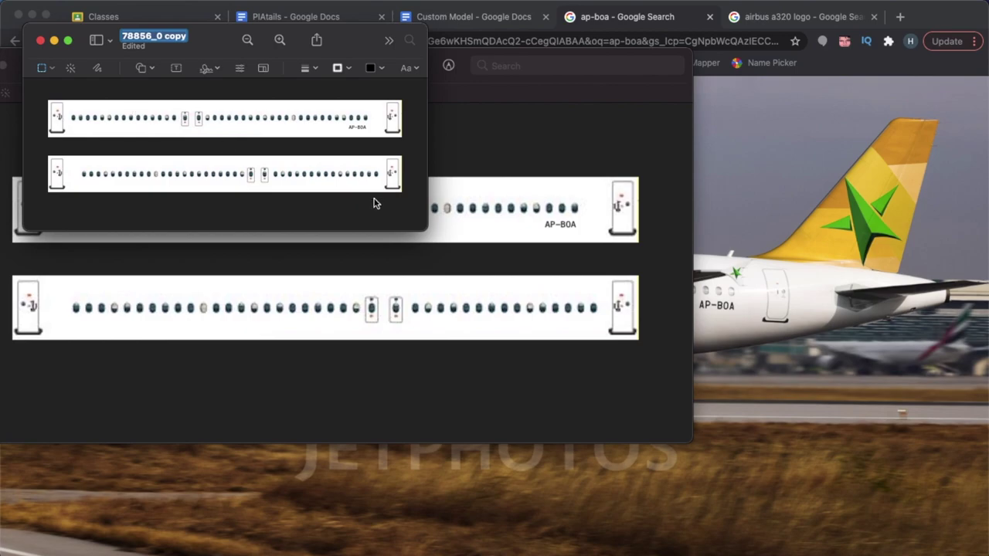
pyautogui.moveTo(429, 230); pyautogui.dragTo(760, 443)
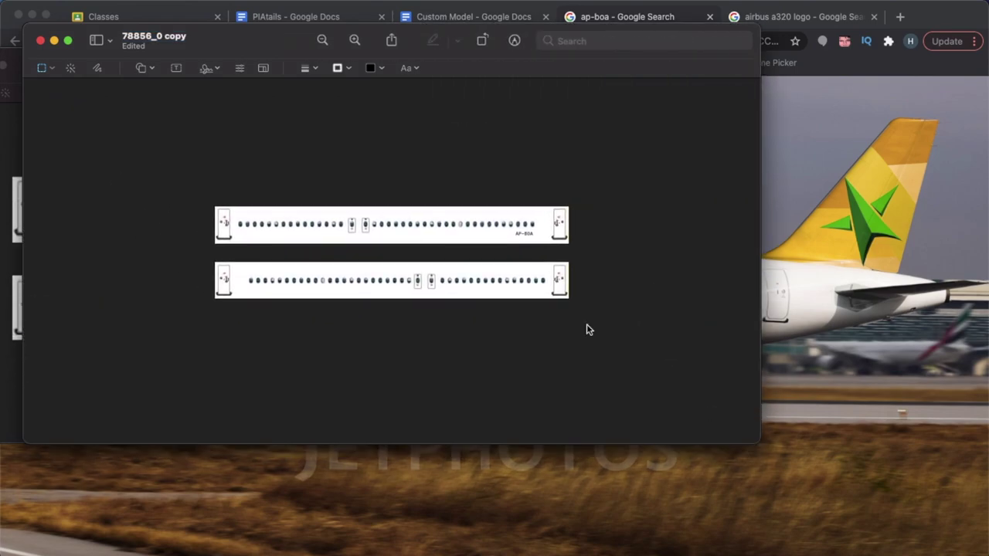
pyautogui.click(630, 213)
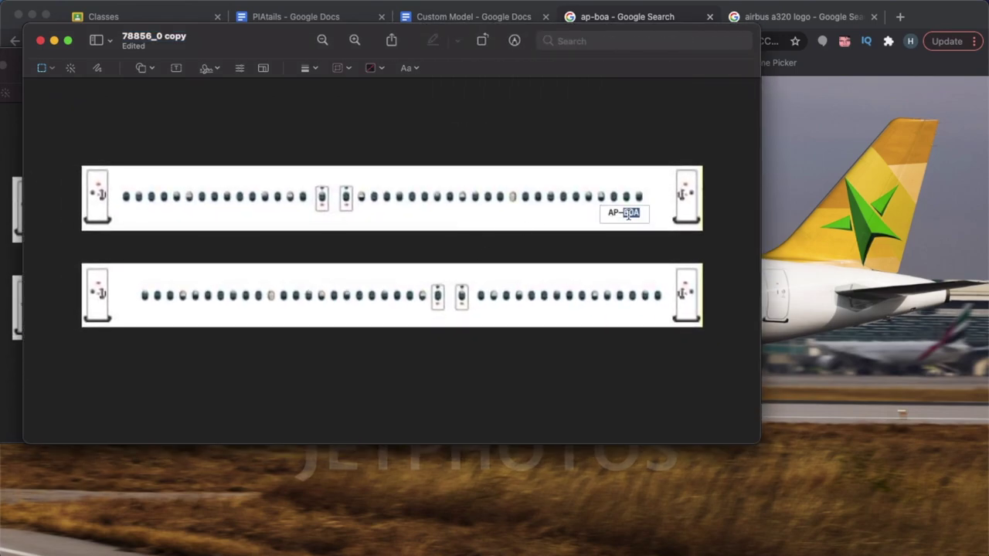
pyautogui.doubleClick(627, 214)
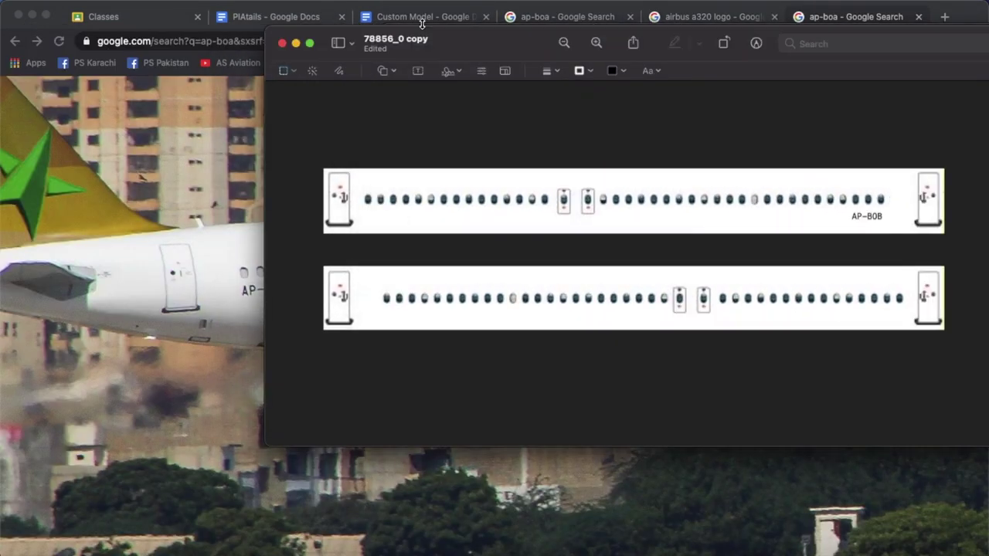
# - Copy the AP-BOB label onto the front of the lower strip and align the upper one
pyautogui.moveTo(486, 43); pyautogui.dragTo(526, 42)
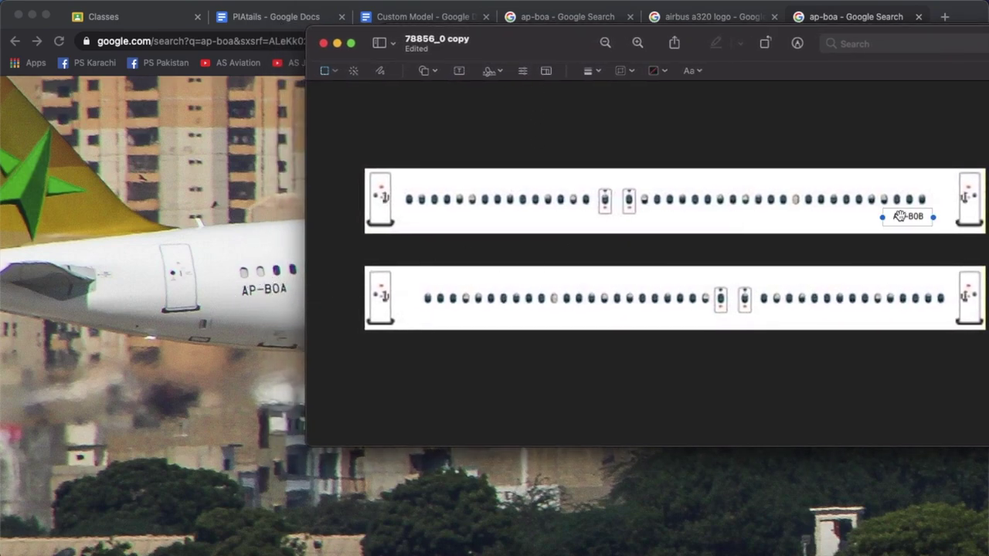
pyautogui.moveTo(908, 217); pyautogui.dragTo(448, 317)
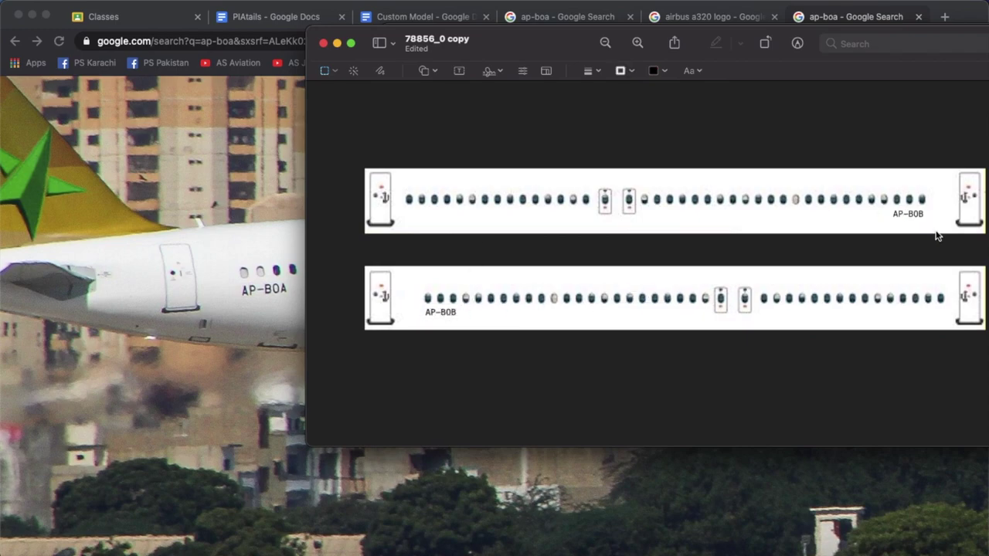
pyautogui.moveTo(907, 216); pyautogui.dragTo(909, 211)
pyautogui.moveTo(580, 38); pyautogui.dragTo(390, 155)
pyautogui.click(566, 40)
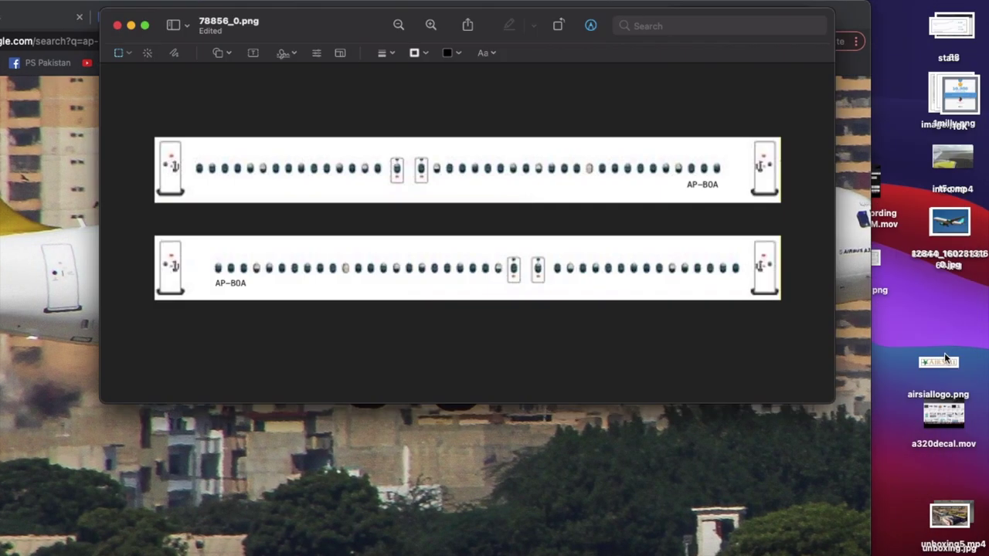
# - Open airsiallogo.png and copy the whole AirSial logo
pyautogui.click(944, 363)
pyautogui.doubleClick(944, 363)
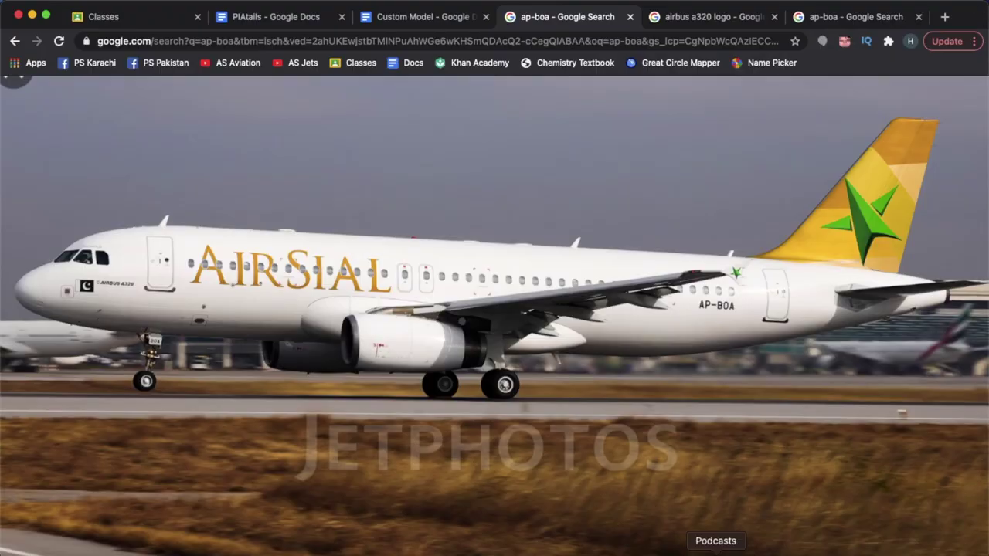
pyautogui.click(818, 551)
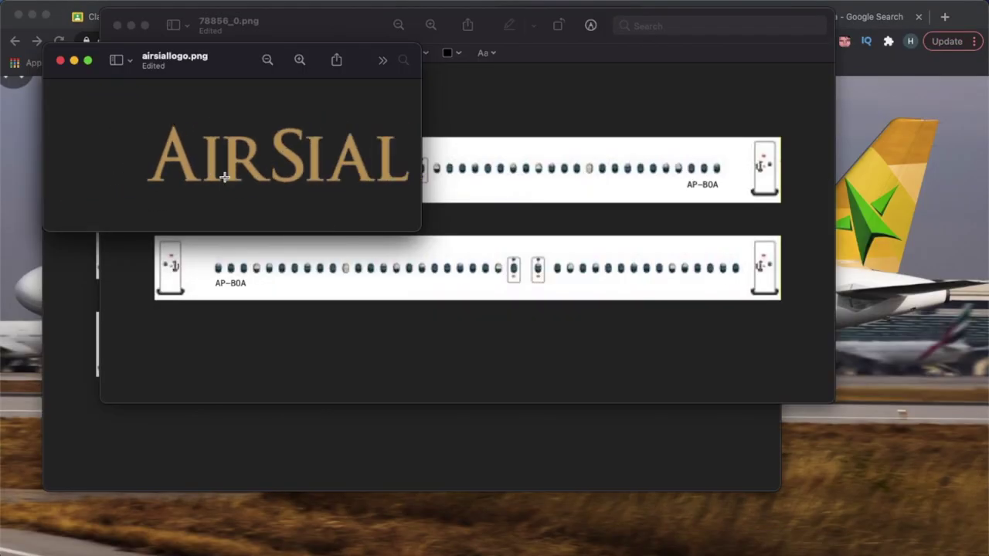
pyautogui.press('super+a')
pyautogui.press('super+c')
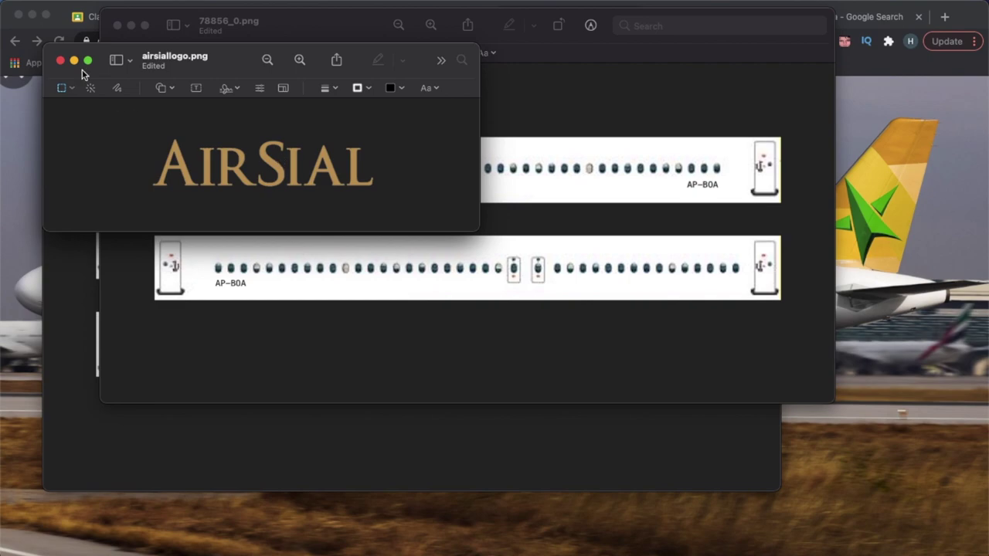
# - Paste the AirSial logo onto the AP-BOA strips and shrink it to fit
pyautogui.click(587, 137)
pyautogui.press('super+v')
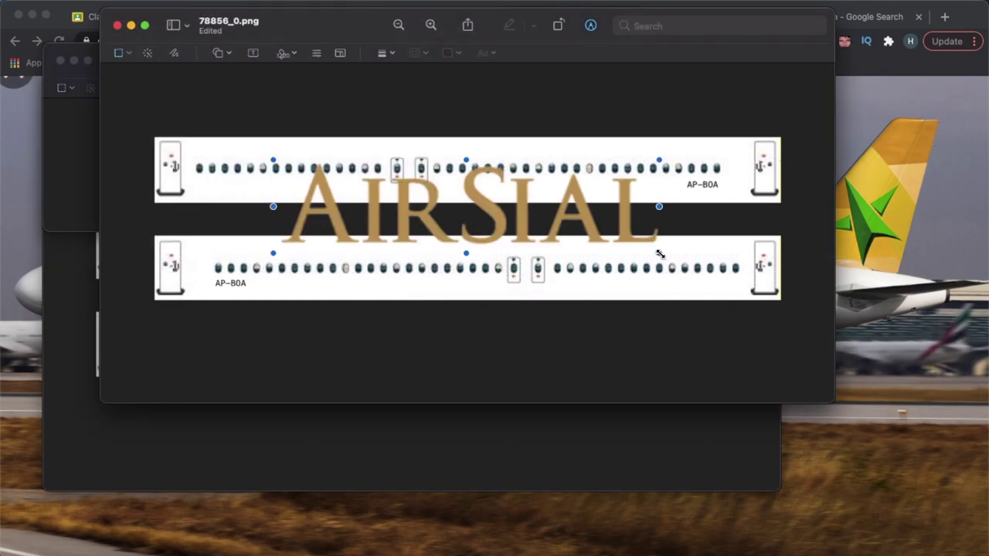
pyautogui.moveTo(658, 246); pyautogui.dragTo(357, 186)
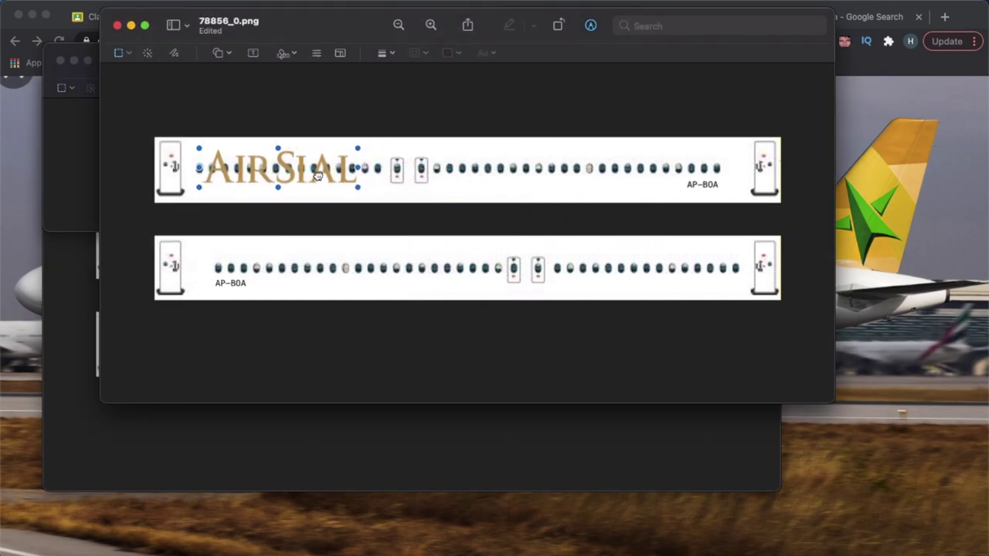
# - Check the reference photos, then paste the logo onto the AP-BOB copy's strips
pyautogui.press('super+Tab')
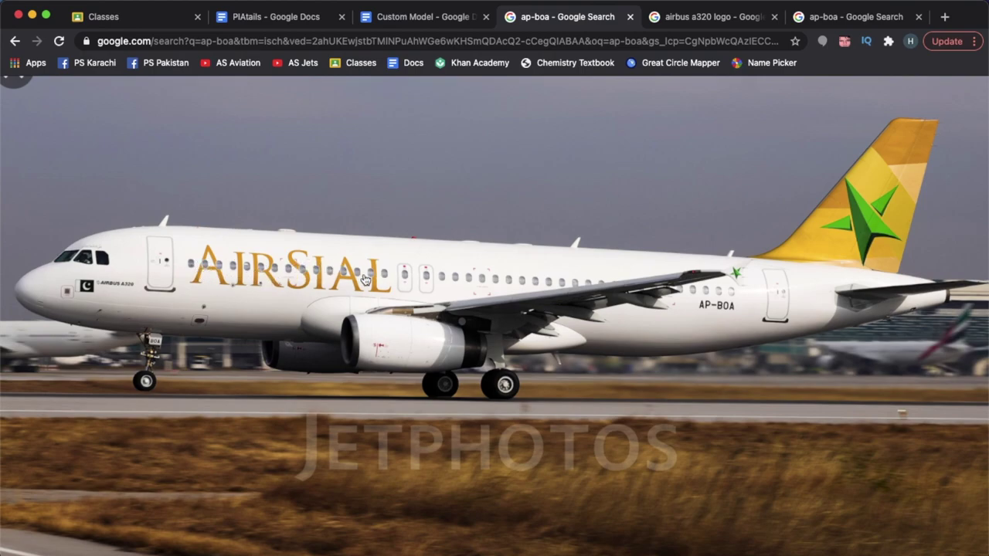
pyautogui.press('super+6')
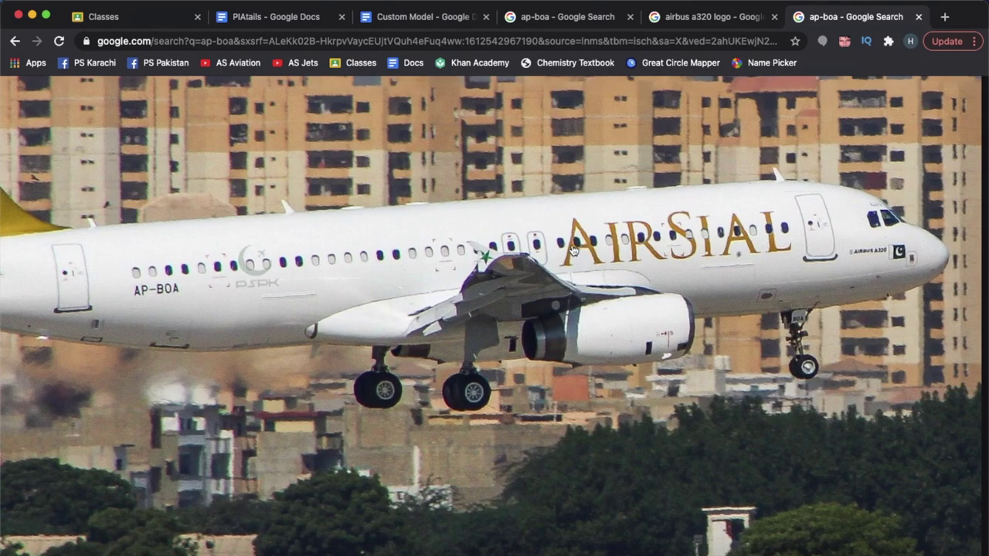
pyautogui.press('super+Tab')
pyautogui.press('super+v')
pyautogui.click(644, 210)
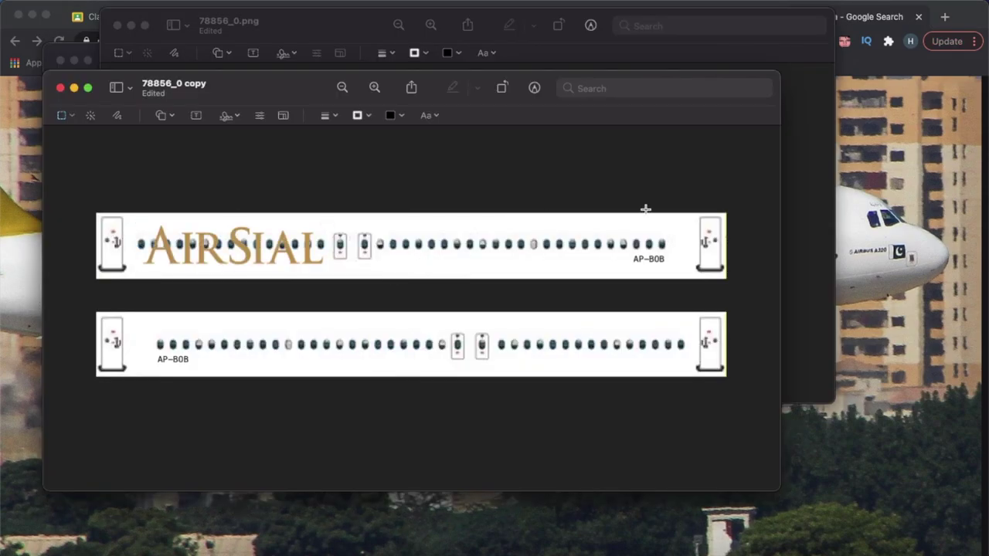
pyautogui.press('super+grave')
pyautogui.click(623, 270)
pyautogui.press('super+grave')
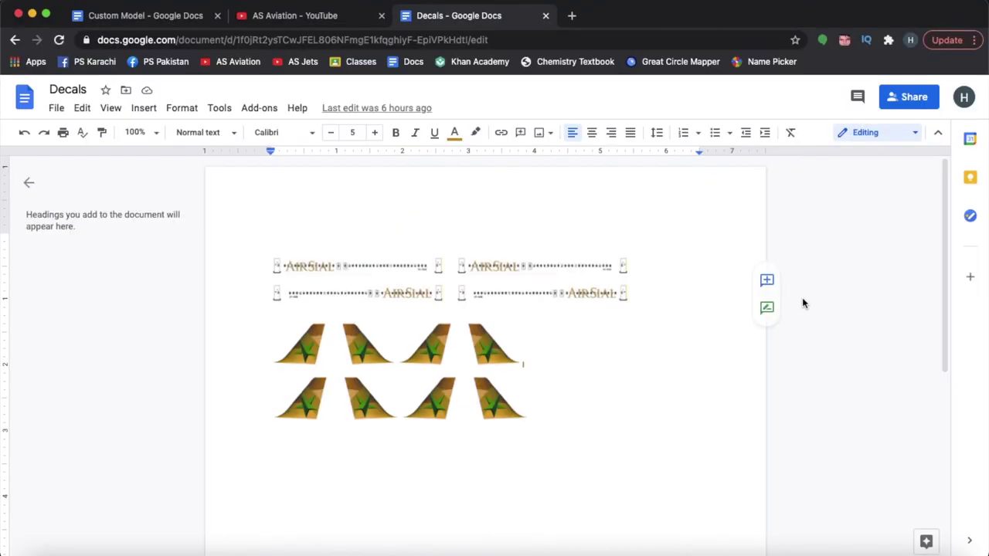
# - Zoom the Decals document to 132% and place the cursor beside the tail logos
pyautogui.click(713, 336)
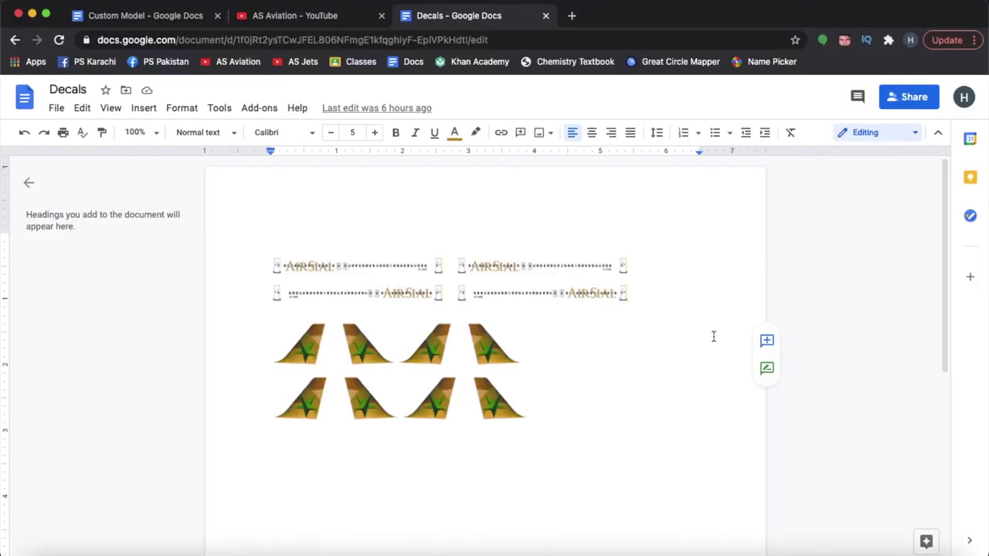
pyautogui.click(136, 132)
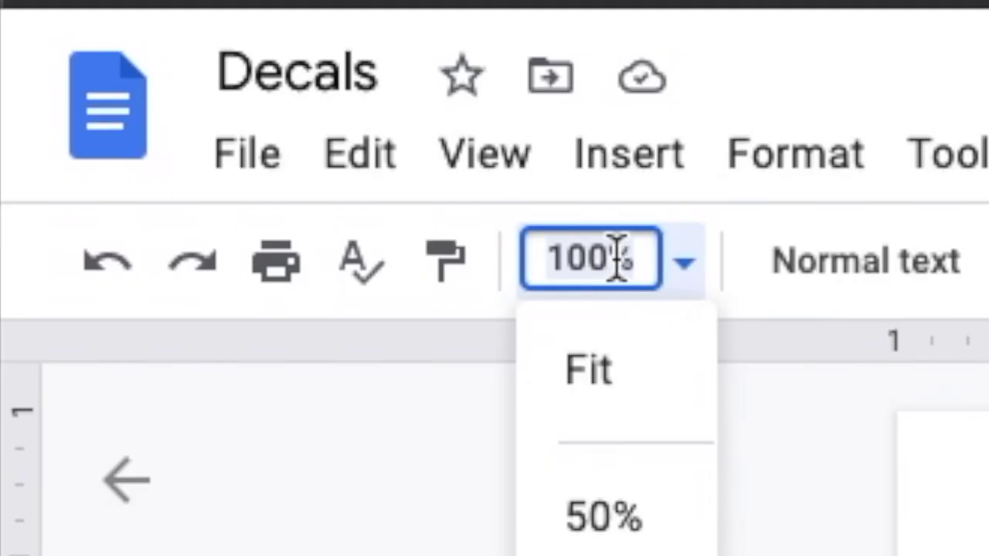
pyautogui.write('132')
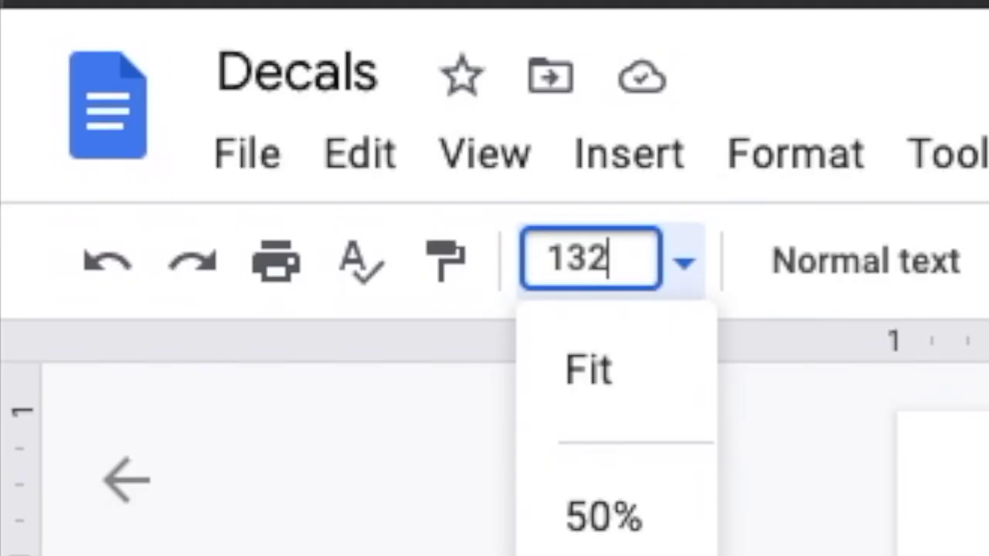
pyautogui.press('Return')
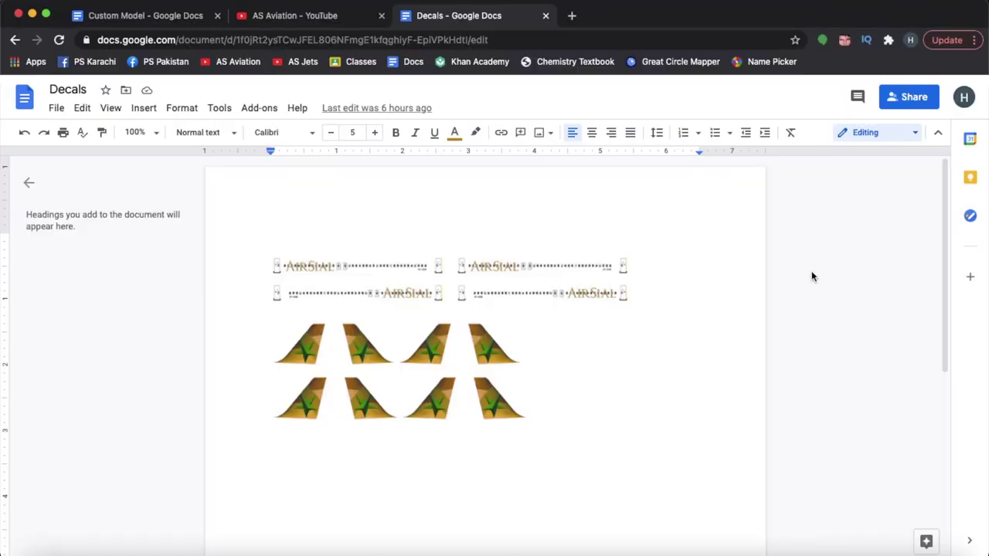
pyautogui.click(811, 275)
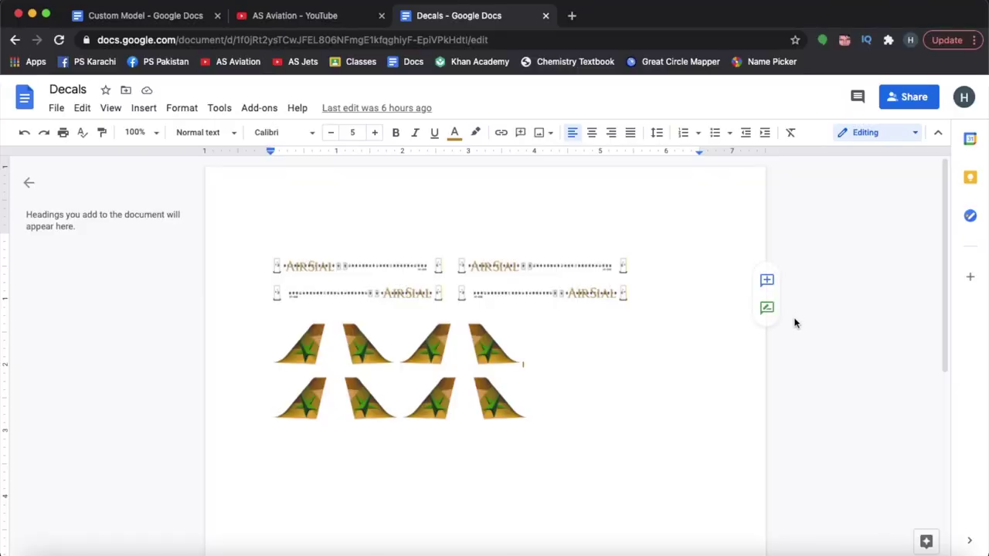